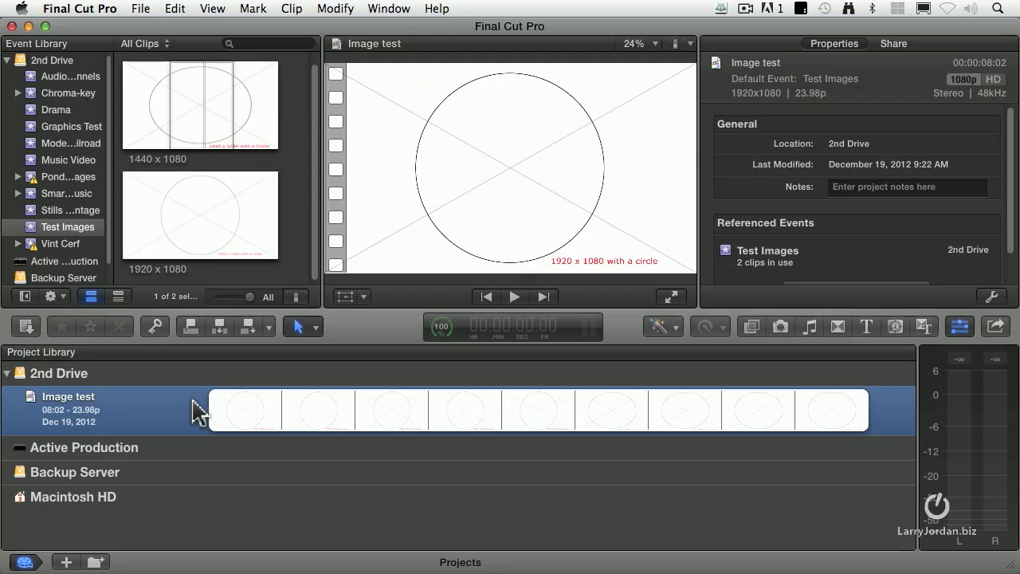
- Quit Final Cut Pro and bring the desktop to the front
{"action": "key", "text": "super+h"}
{"action": "left_click", "coordinate": [311, 419]}
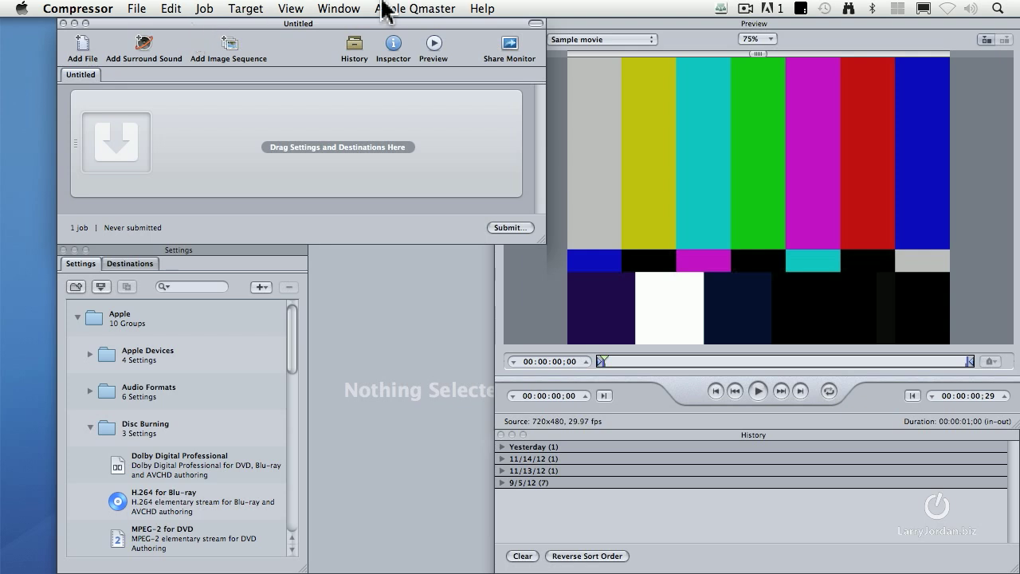
- Lay out the Batch, Settings, Inspector, Preview and History windows side by side; collapse Disc Burning and Apple
{"action": "left_click_drag", "start_coordinate": [483, 23], "coordinate": [429, 23]}
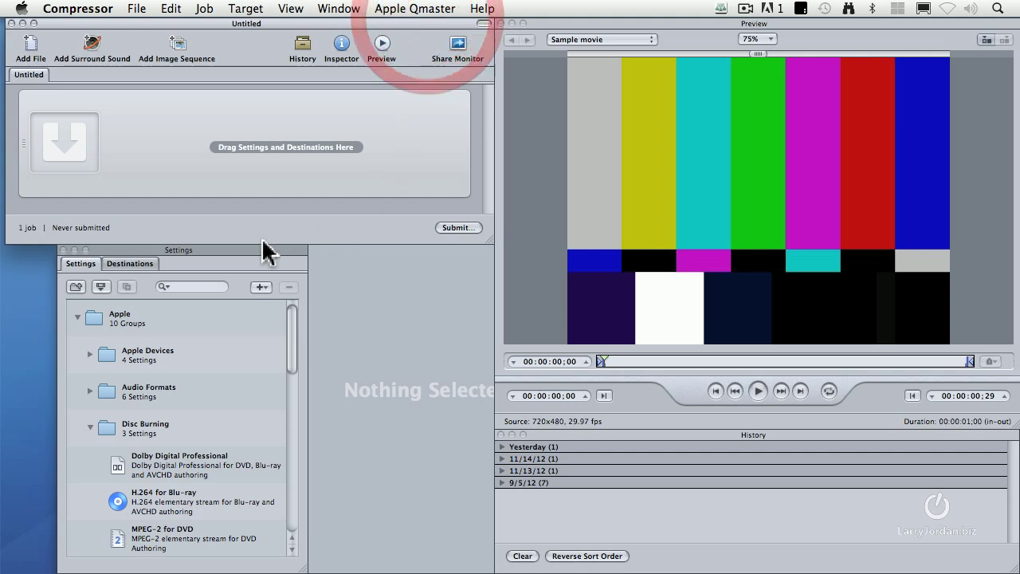
{"action": "left_click_drag", "start_coordinate": [271, 257], "coordinate": [219, 257]}
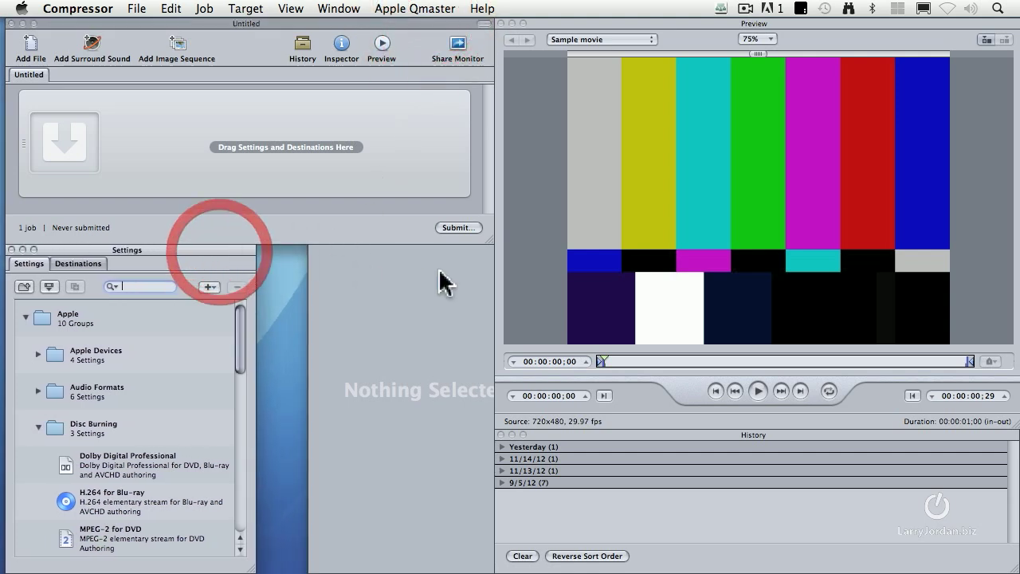
{"action": "left_click", "coordinate": [440, 273]}
{"action": "left_click_drag", "start_coordinate": [444, 213], "coordinate": [394, 252]}
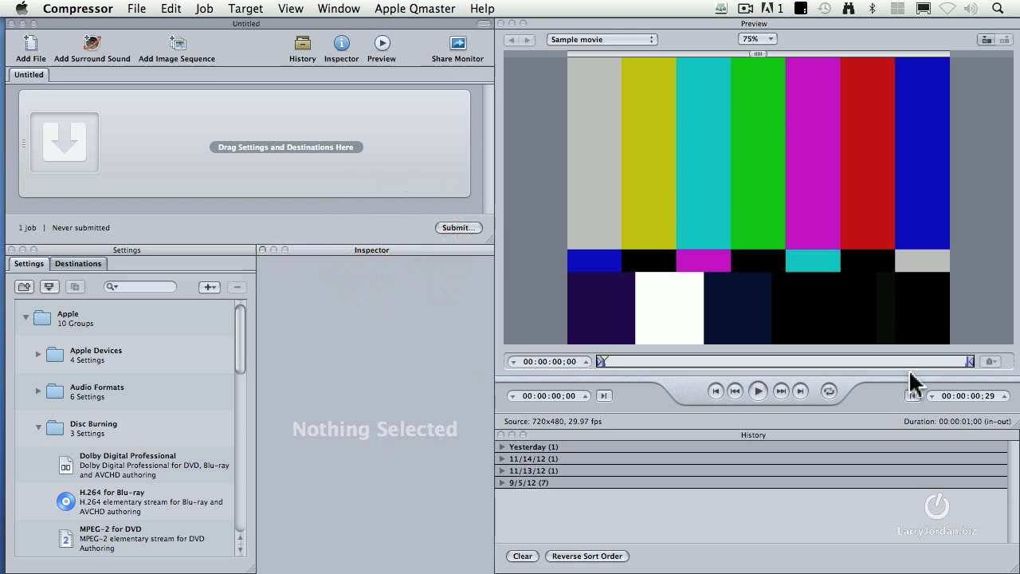
{"action": "left_click", "coordinate": [896, 394]}
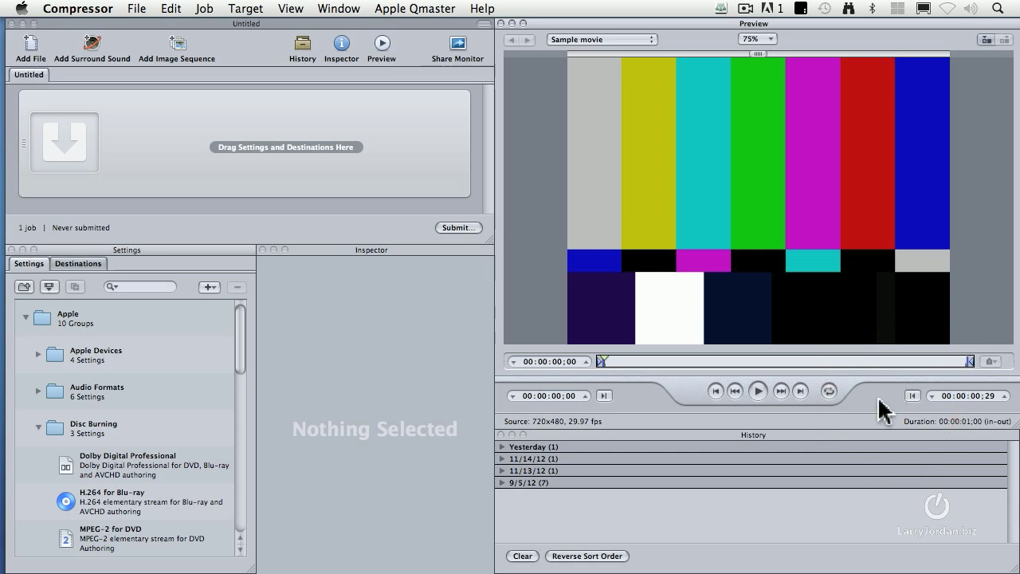
{"action": "left_click", "coordinate": [874, 406]}
{"action": "left_click_drag", "start_coordinate": [847, 24], "coordinate": [806, 24]}
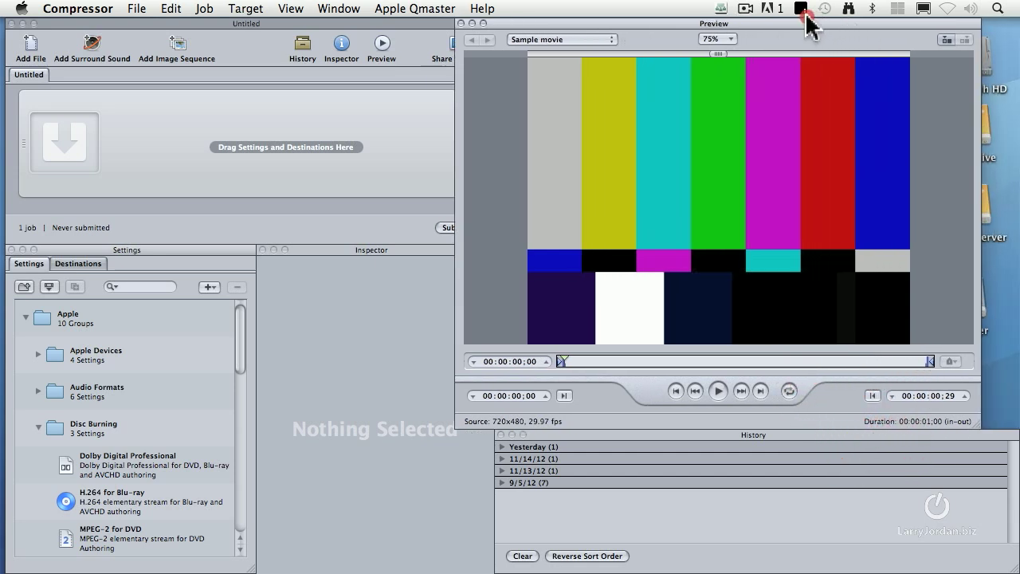
{"action": "left_click_drag", "start_coordinate": [958, 437], "coordinate": [916, 438]}
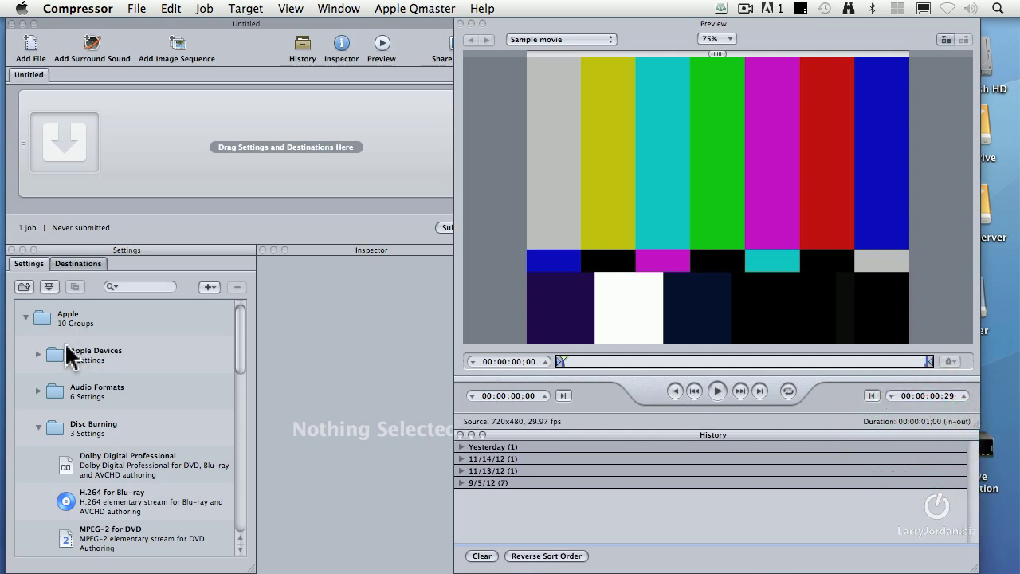
{"action": "left_click", "coordinate": [40, 427]}
{"action": "left_click", "coordinate": [25, 317]}
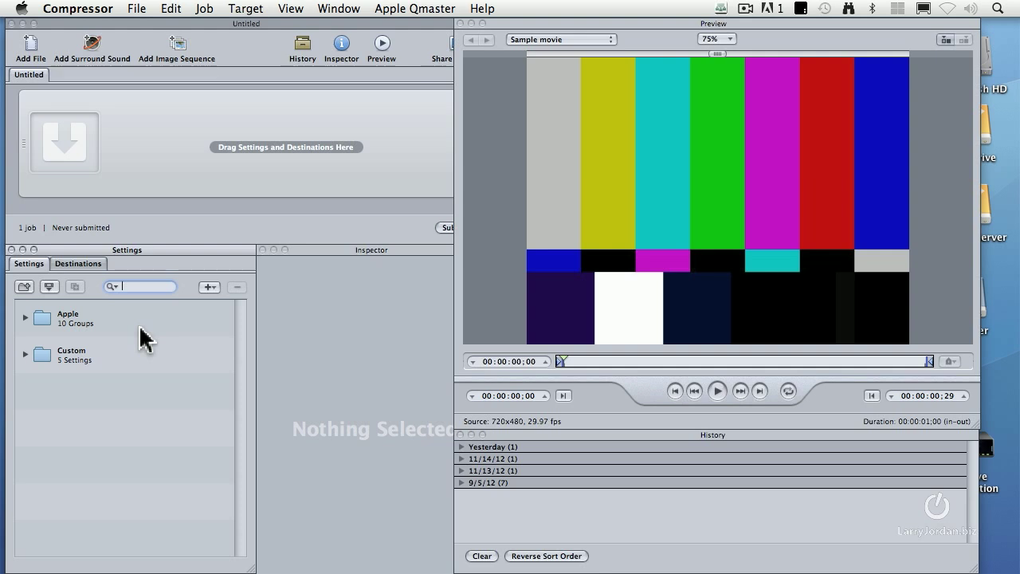
- Open the Web86 Elements folder from the desktop and place its window at the top right
{"action": "left_click_drag", "start_coordinate": [838, 24], "coordinate": [717, 24]}
{"action": "left_click", "coordinate": [886, 201]}
{"action": "double_click", "coordinate": [880, 129]}
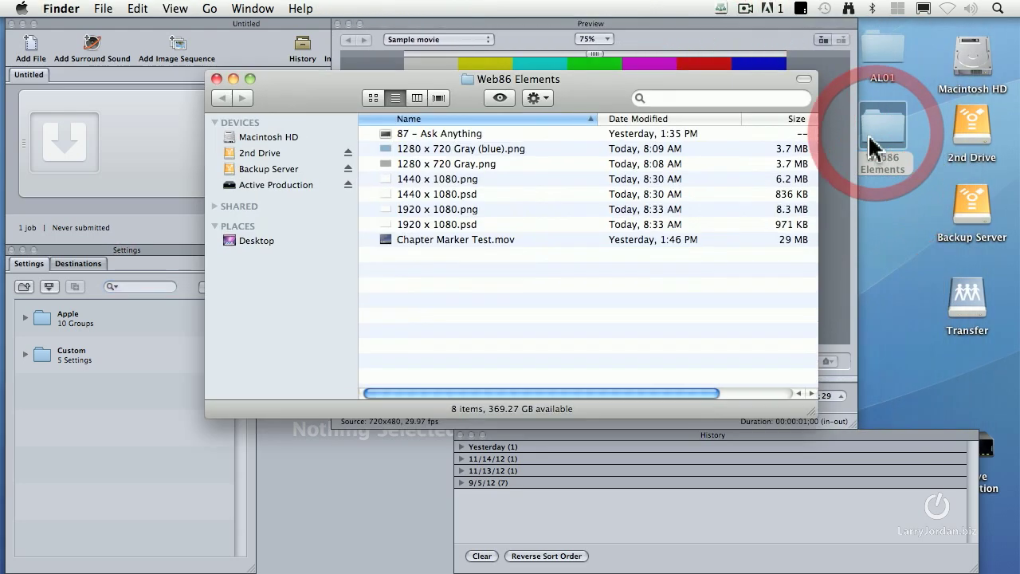
{"action": "left_click_drag", "start_coordinate": [371, 85], "coordinate": [673, 32]}
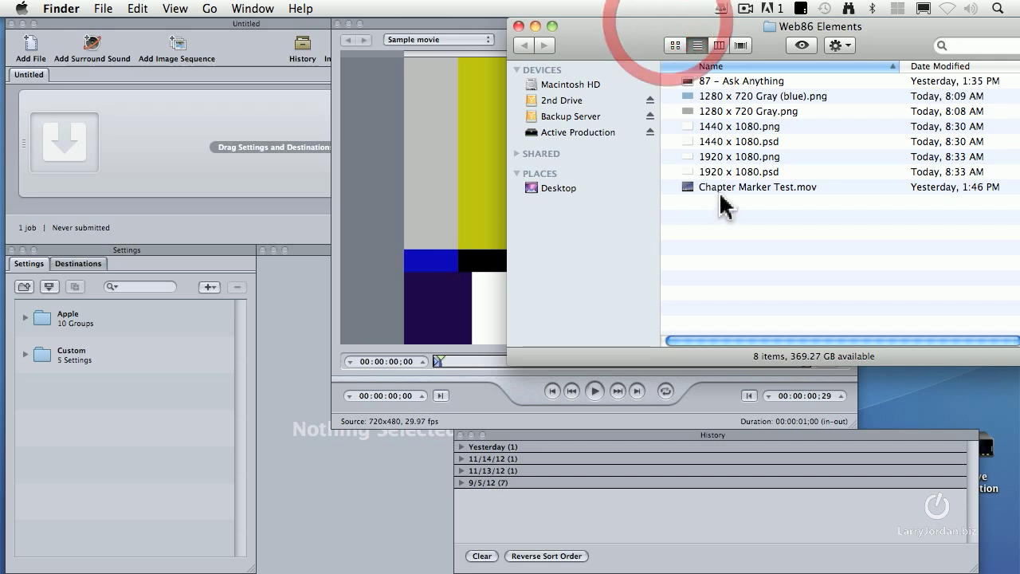
- Drop Chapter Marker Test.mov onto Compressor's Settings list to create a matching custom setting
{"action": "left_click", "coordinate": [690, 191]}
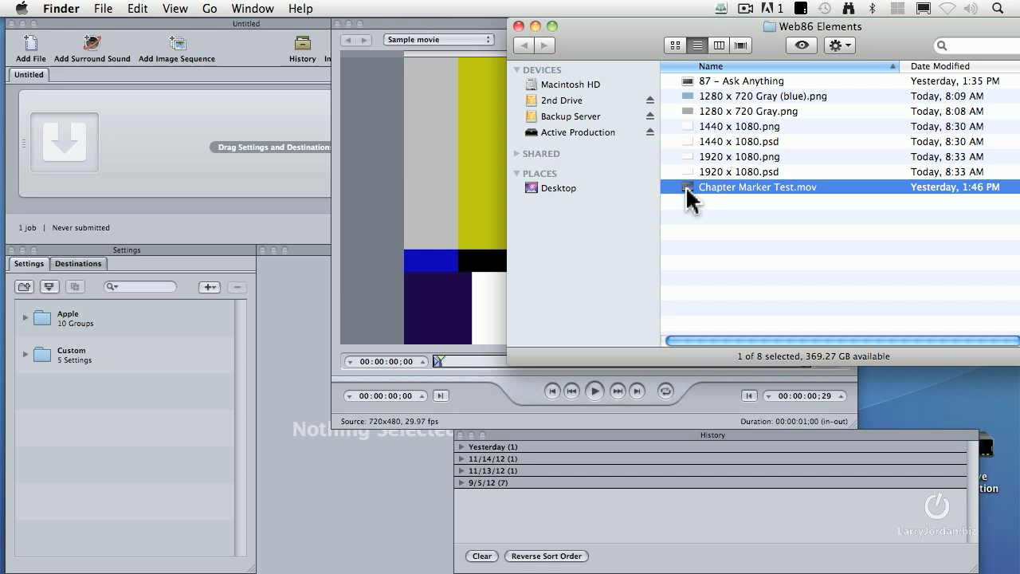
{"action": "left_click", "coordinate": [688, 191]}
{"action": "left_click_drag", "start_coordinate": [688, 192], "coordinate": [220, 141]}
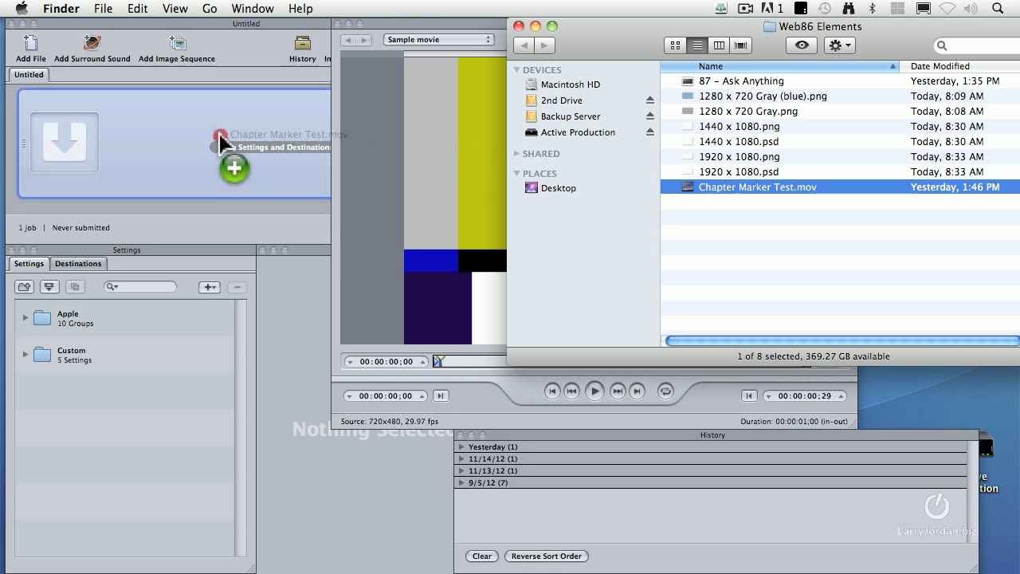
{"action": "left_click_drag", "start_coordinate": [220, 141], "coordinate": [97, 452]}
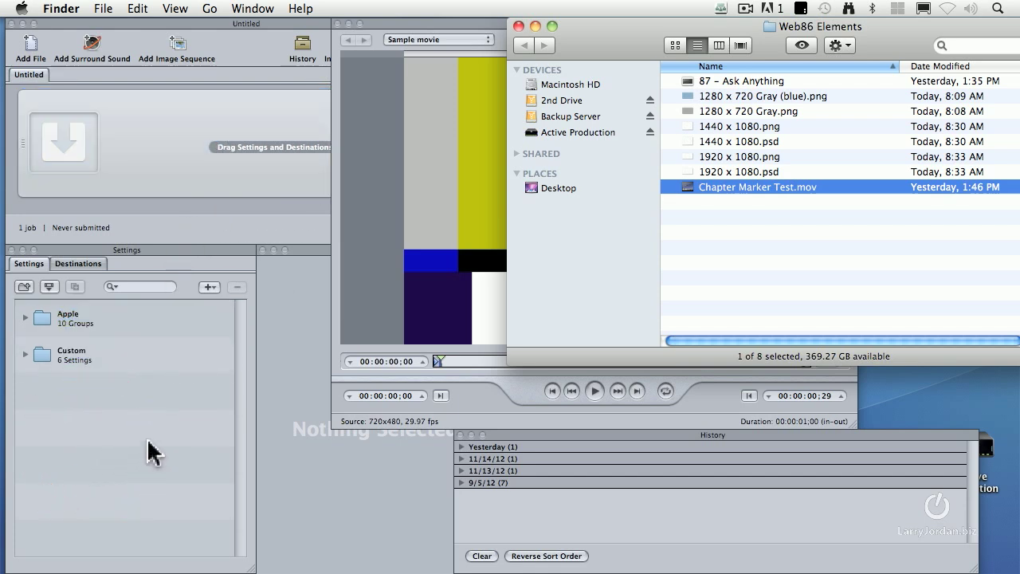
- In the Custom group, rename the new Untitled setting to 'EX Conversion' via the Inspector's Name field
{"action": "left_click", "coordinate": [27, 354]}
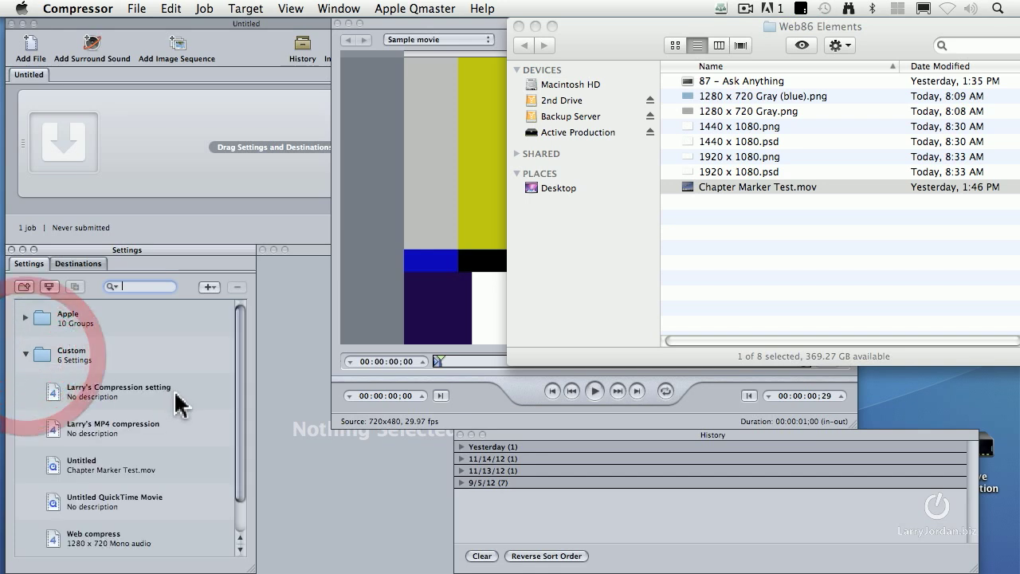
{"action": "scroll", "coordinate": [178, 403], "scroll_direction": "down", "scroll_amount": 2}
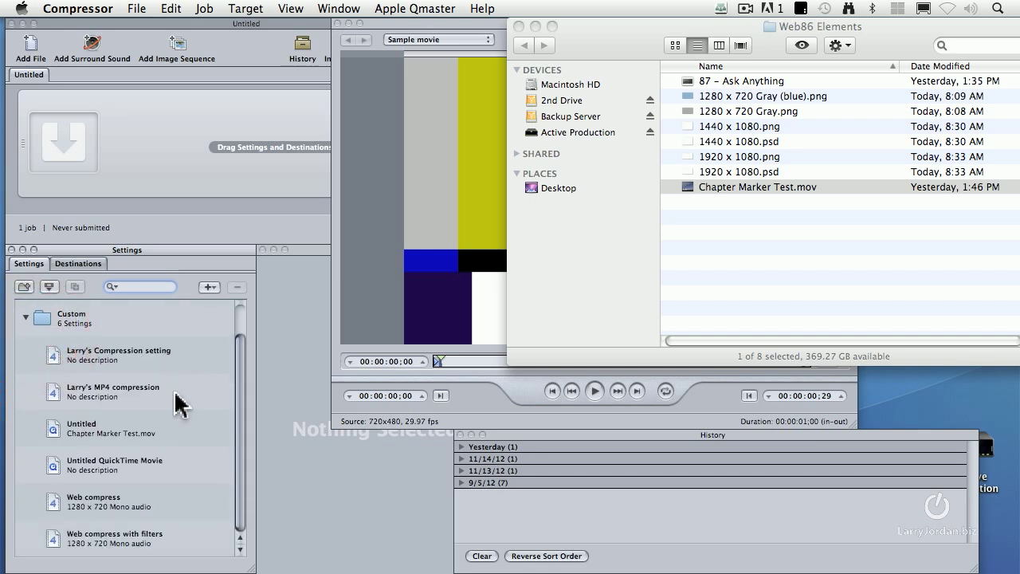
{"action": "left_click", "coordinate": [56, 431]}
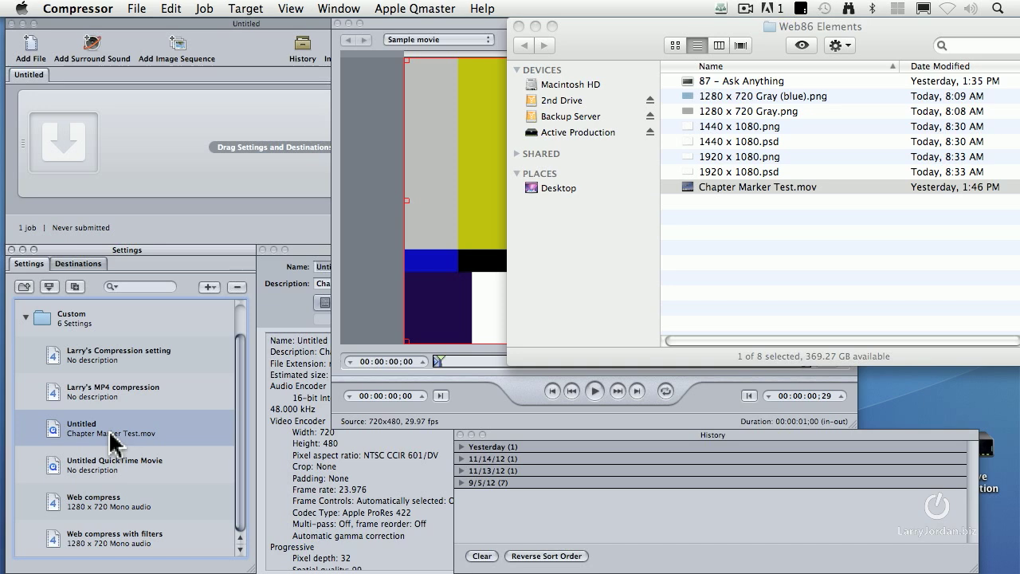
{"action": "left_click", "coordinate": [92, 434]}
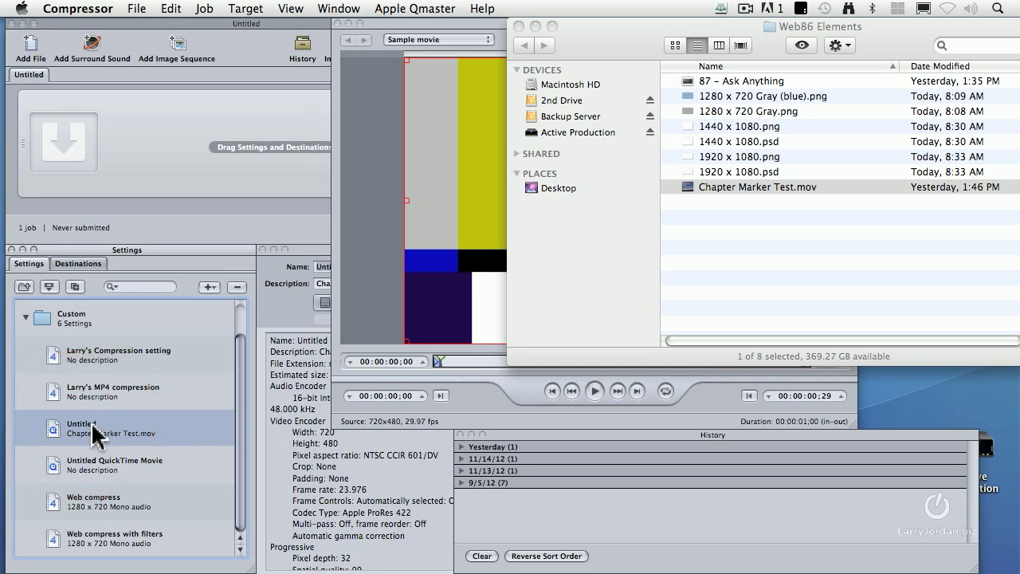
{"action": "left_click", "coordinate": [92, 430]}
{"action": "left_click", "coordinate": [291, 311]}
{"action": "left_click", "coordinate": [355, 266]}
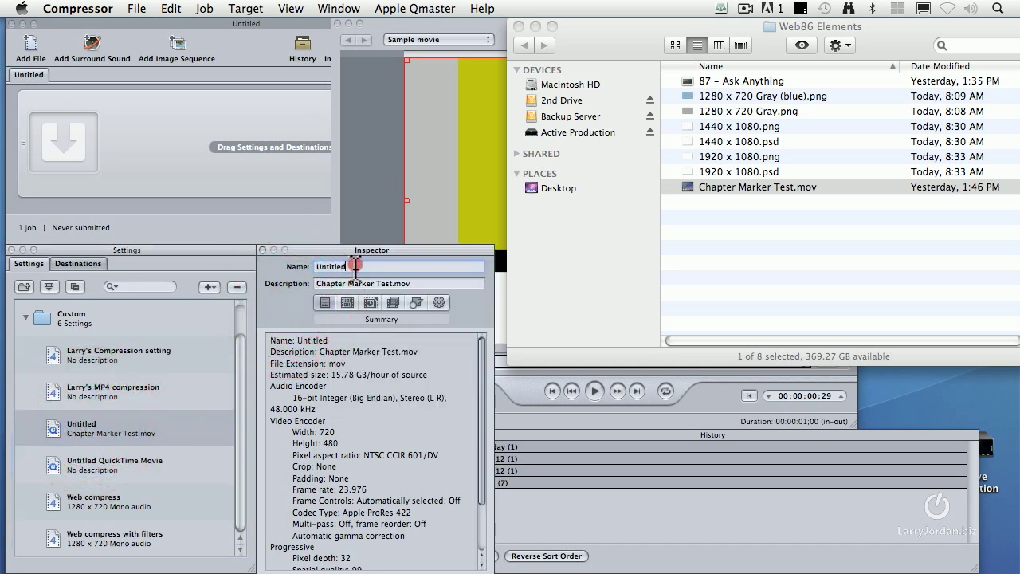
{"action": "left_click_drag", "start_coordinate": [355, 266], "coordinate": [285, 265]}
{"action": "type", "text": "EX C"}
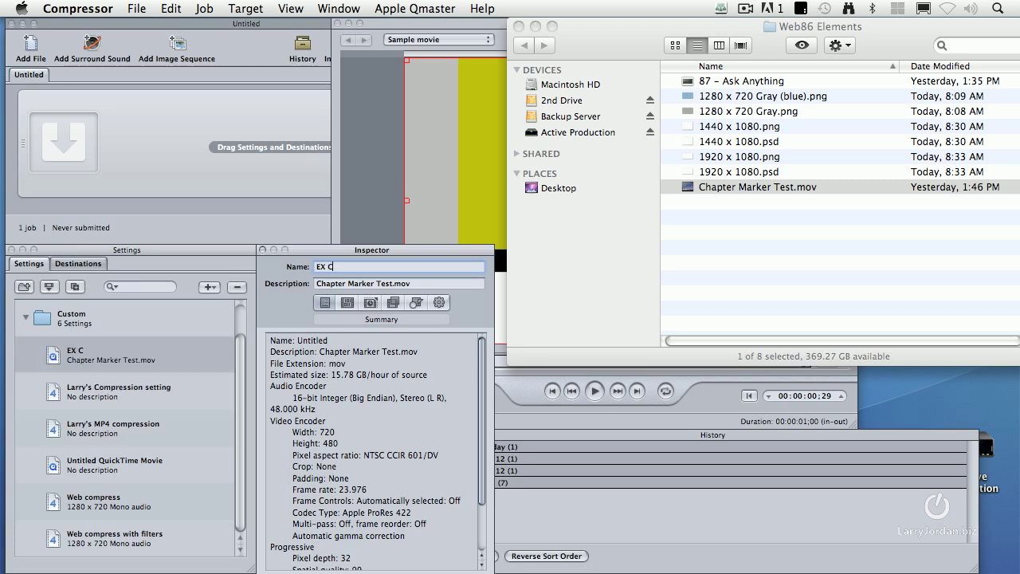
{"action": "type", "text": "onversion"}
{"action": "key", "text": "Return"}
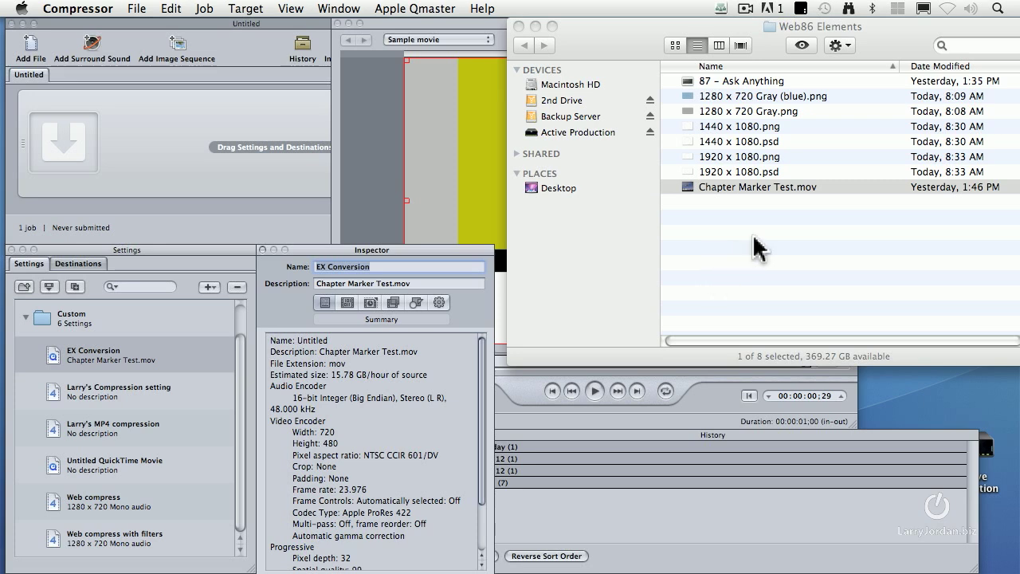
- Add Chapter Marker Test.mov as a batch job and drop the EX Conversion setting onto it
{"action": "mouse_move", "coordinate": [687, 188]}
{"action": "left_mouse_down"}
{"action": "mouse_move", "coordinate": [271, 123]}
{"action": "mouse_move", "coordinate": [177, 123]}
{"action": "mouse_move", "coordinate": [177, 137]}
{"action": "left_mouse_up"}
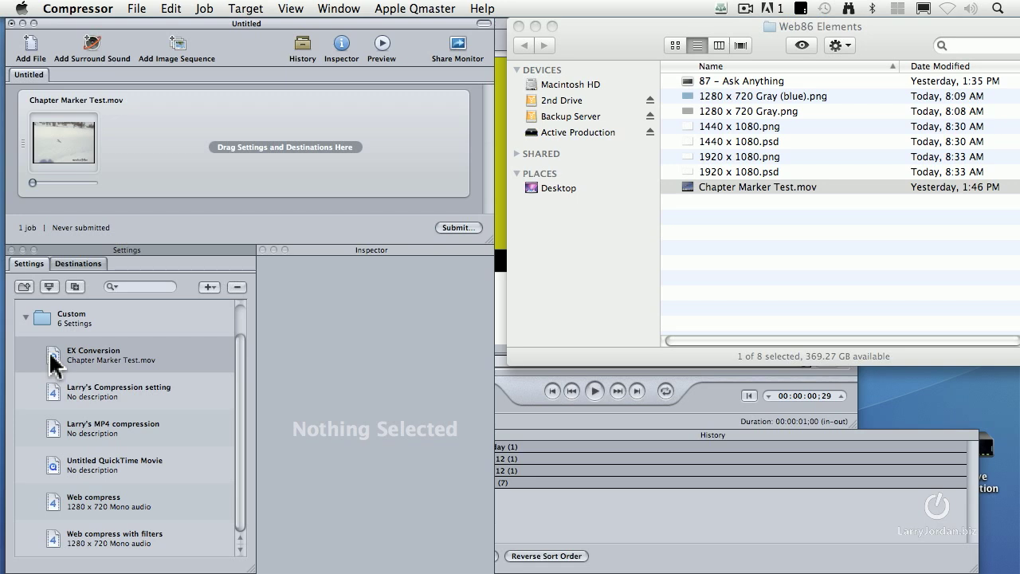
{"action": "left_click_drag", "start_coordinate": [52, 360], "coordinate": [132, 152]}
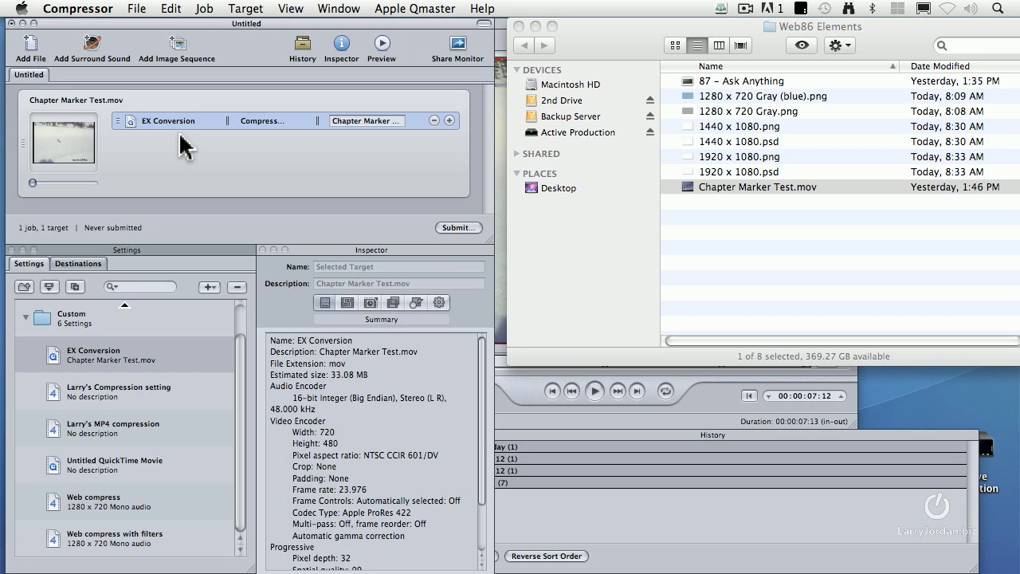
- Save the EX Conversion setting as a droplet named 'EX Conversion Droplet' on the Desktop
{"action": "left_click", "coordinate": [51, 351]}
{"action": "left_click", "coordinate": [48, 287]}
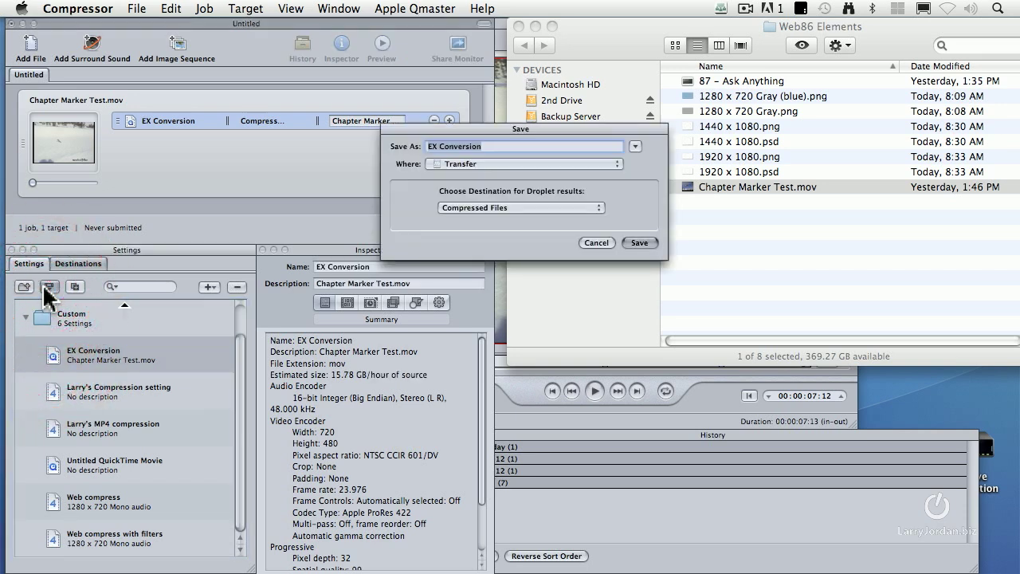
{"action": "left_click", "coordinate": [499, 147]}
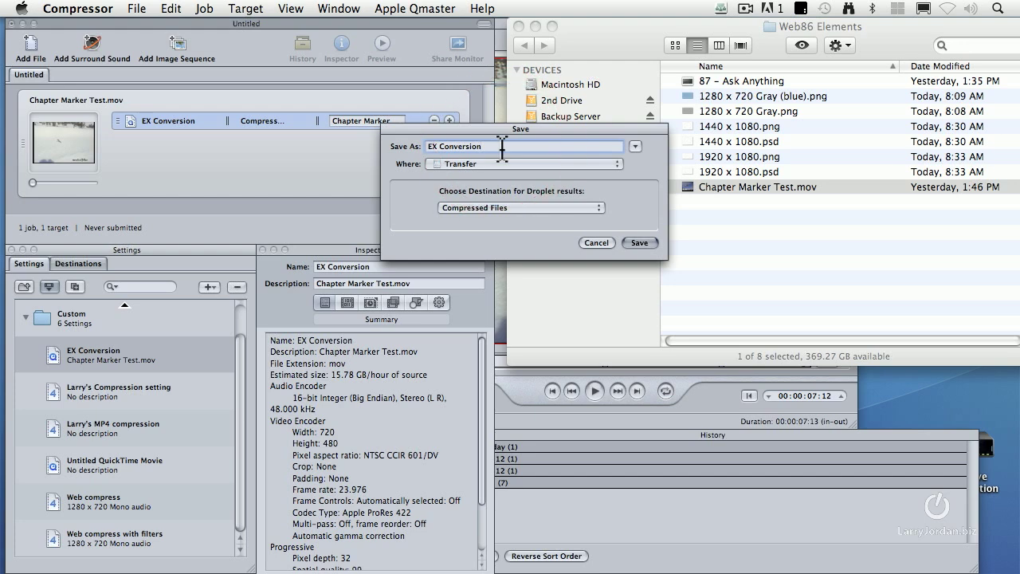
{"action": "type", "text": "Droplet"}
{"action": "key", "text": "super+d"}
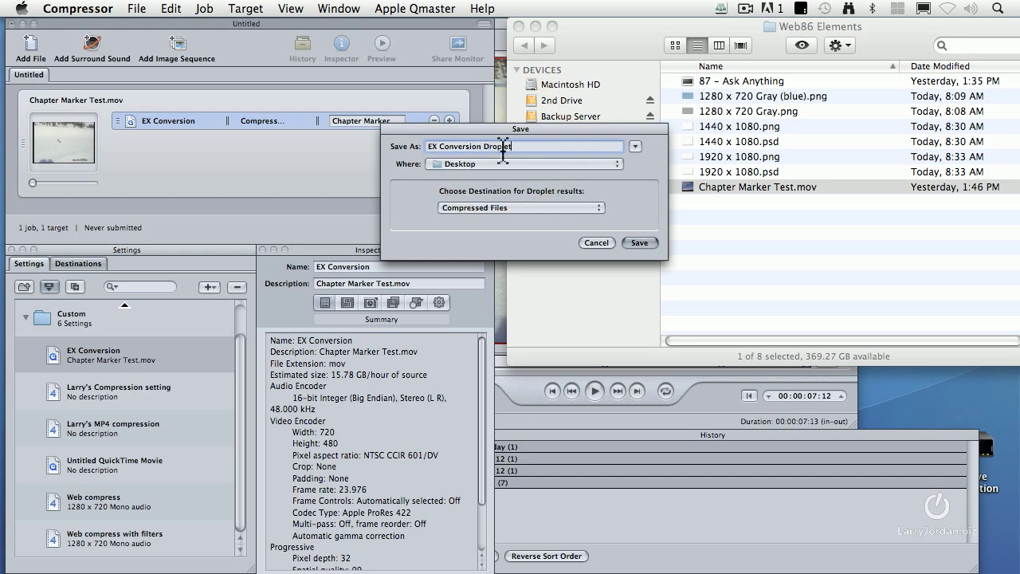
{"action": "left_click", "coordinate": [639, 242]}
- Hide Compressor, close the Web86 Elements window, and move the EX Conversion Droplet to the desktop's bottom
{"action": "left_click", "coordinate": [364, 236]}
{"action": "key", "text": "super+h"}
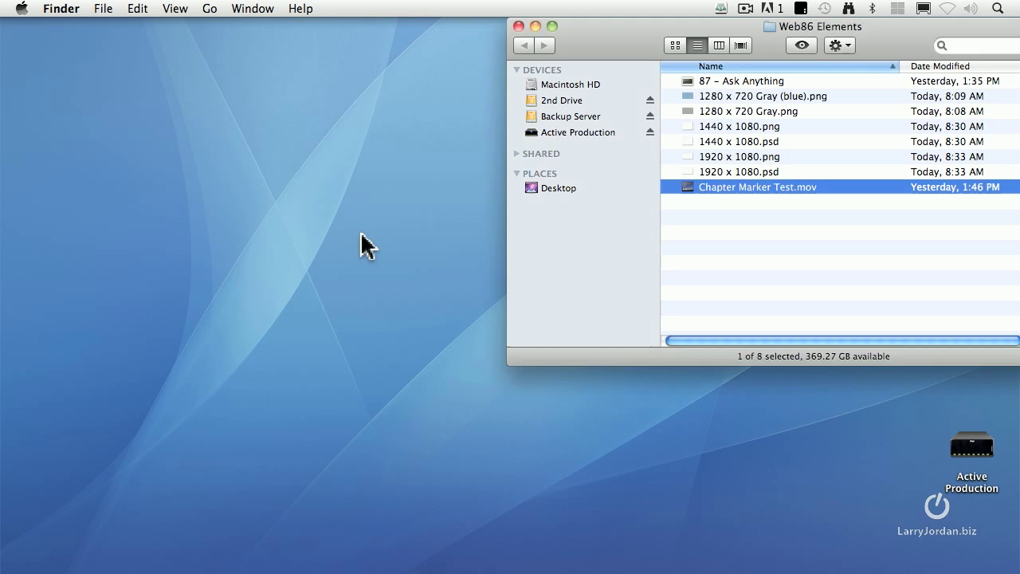
{"action": "left_click", "coordinate": [518, 27]}
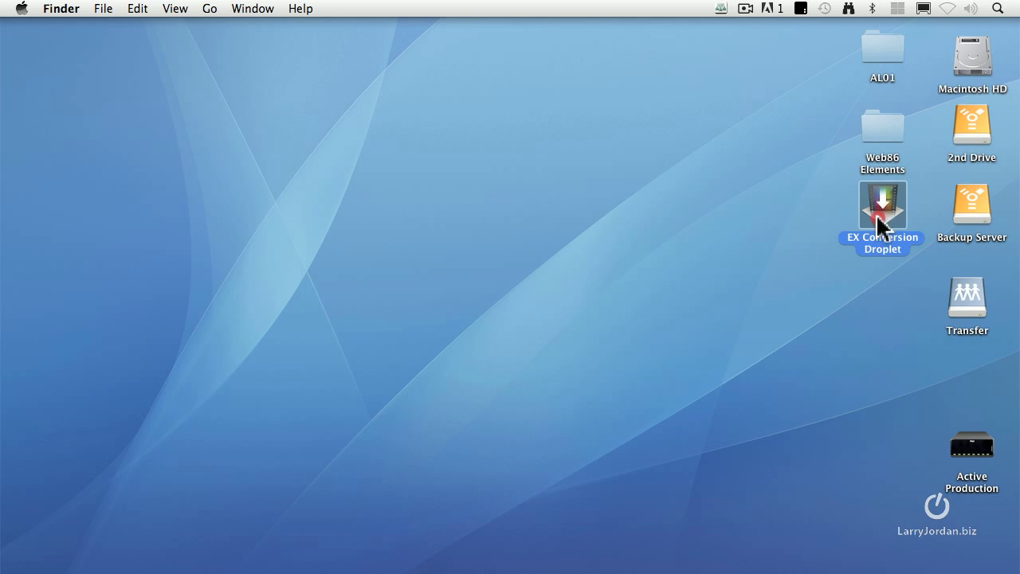
{"action": "left_click_drag", "start_coordinate": [879, 224], "coordinate": [825, 518]}
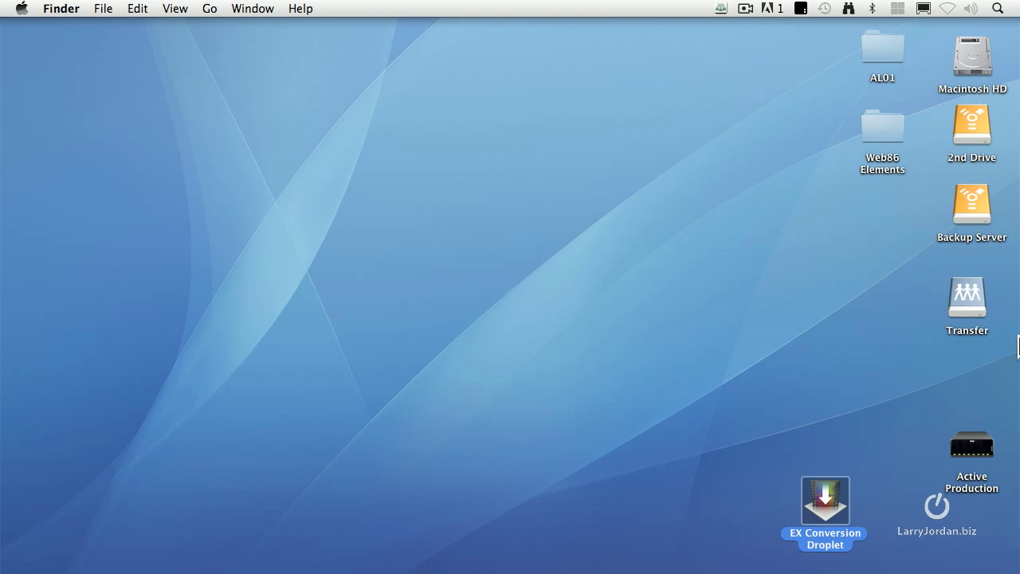
- Open 2nd Drive and expand its Compressed Files folder to view the clips
{"action": "double_click", "coordinate": [960, 137]}
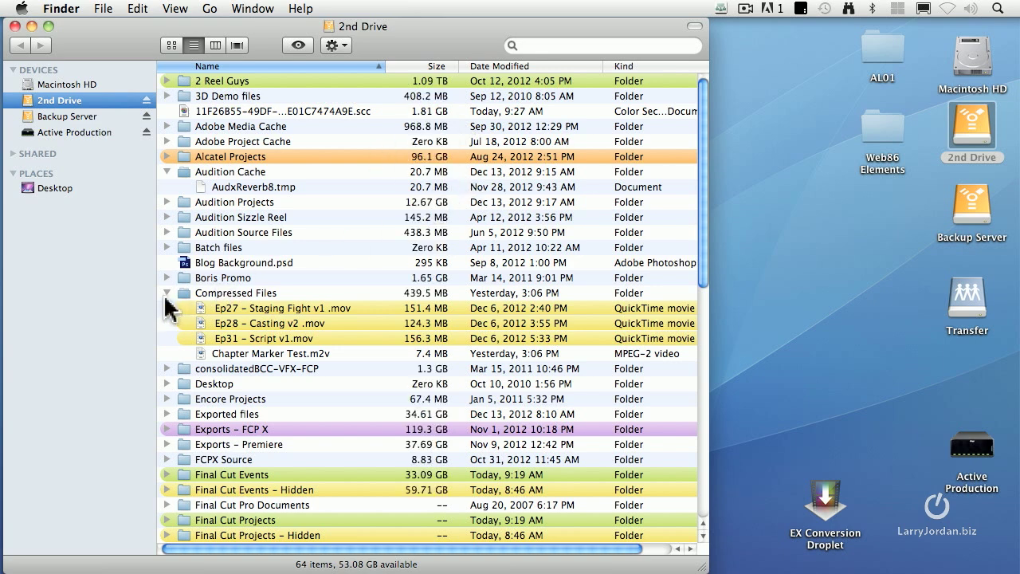
{"action": "left_click", "coordinate": [166, 293]}
{"action": "left_click", "coordinate": [183, 295]}
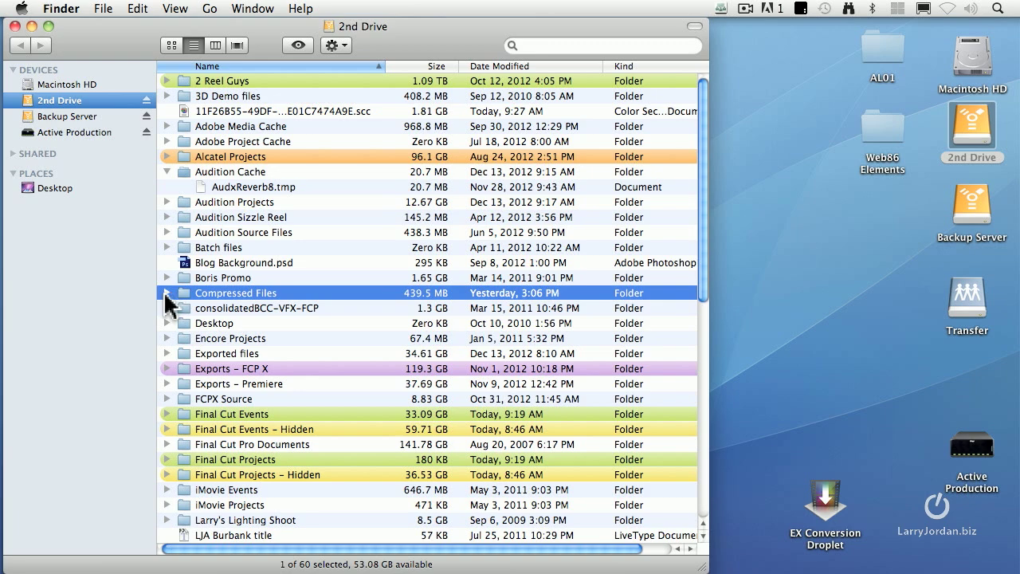
{"action": "left_click", "coordinate": [167, 292]}
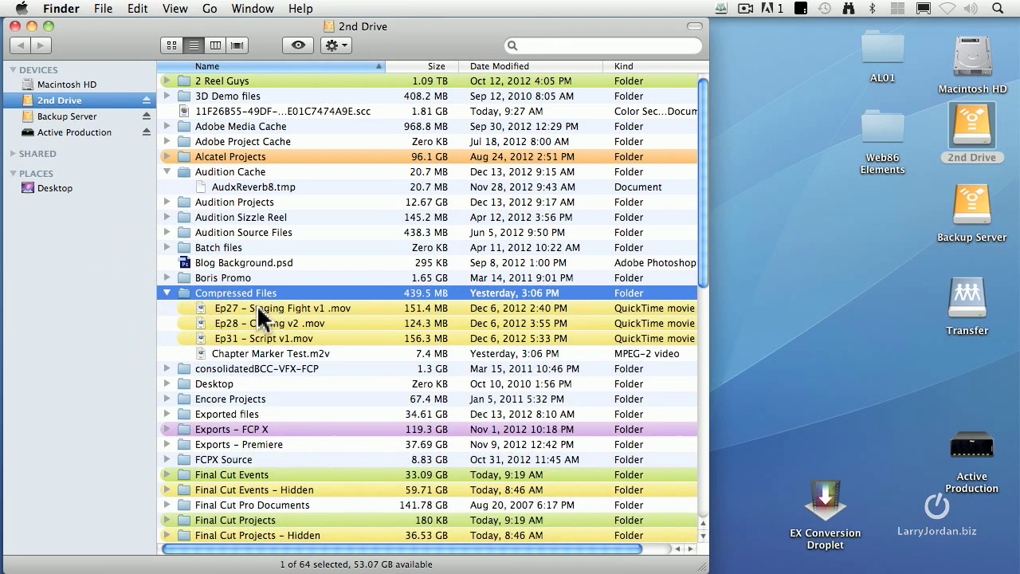
- Close the 2nd Drive window and deselect its icon, leaving a clear desktop
{"action": "key", "text": "super+w"}
{"action": "left_click", "coordinate": [417, 292]}
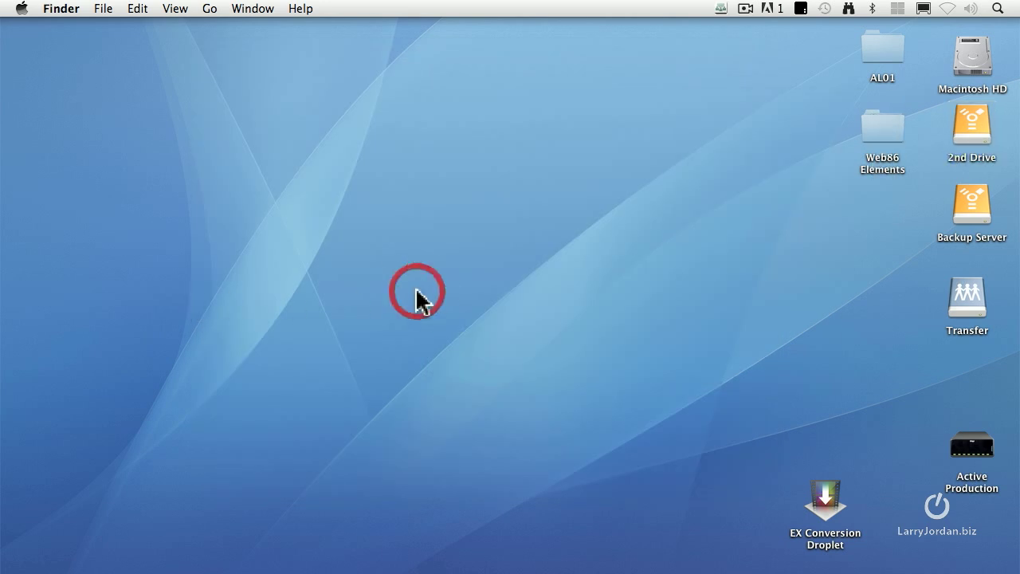